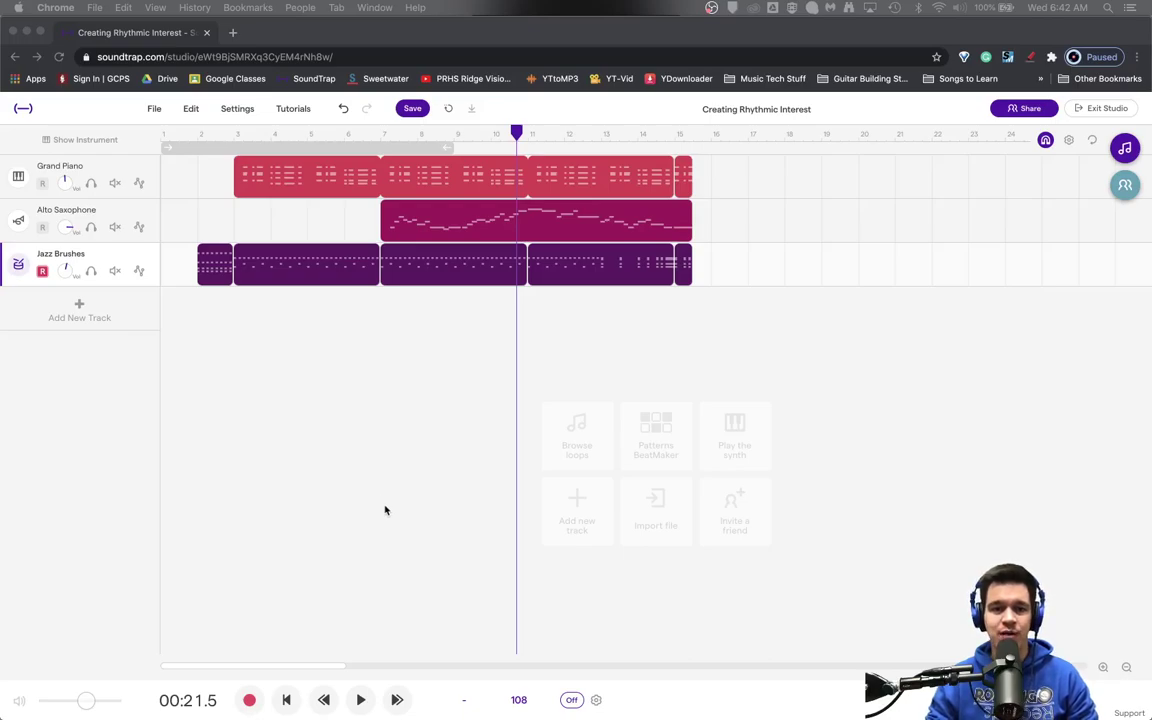
Step: Mute the short opening Jazz Brushes region and return the playhead to bar 3
{"action": "left_click", "coordinate": [212, 270]}
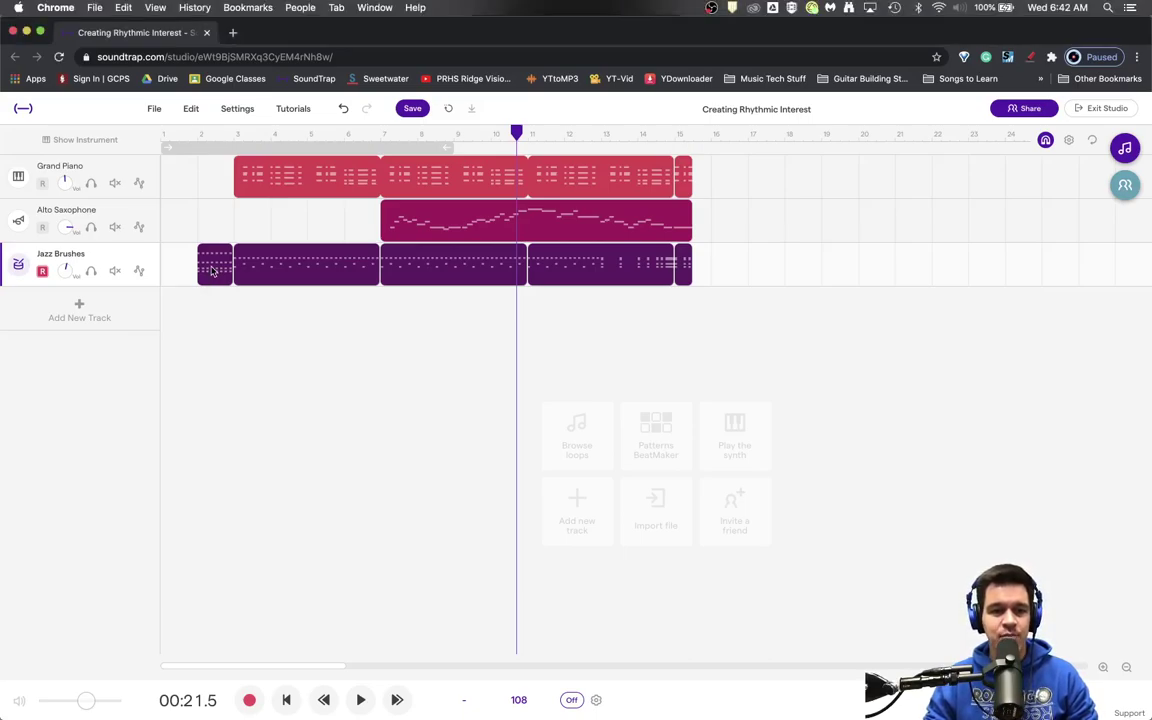
{"action": "right_click", "coordinate": [216, 270]}
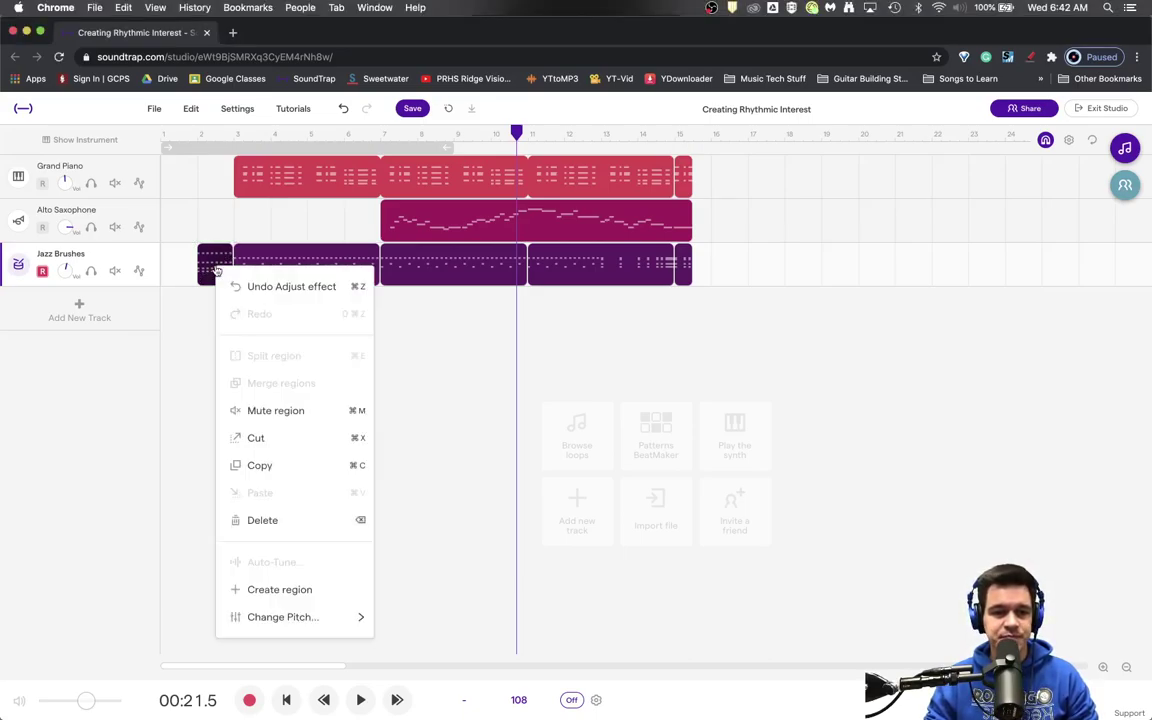
{"action": "left_click", "coordinate": [277, 411]}
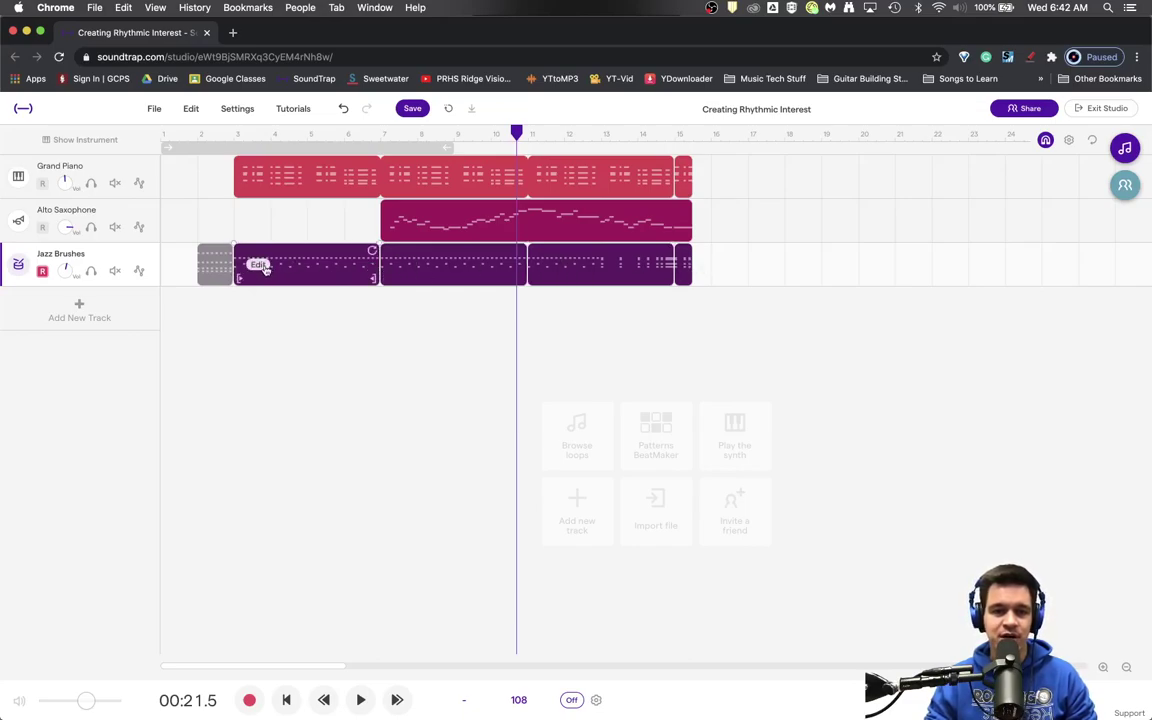
{"action": "left_click", "coordinate": [234, 134]}
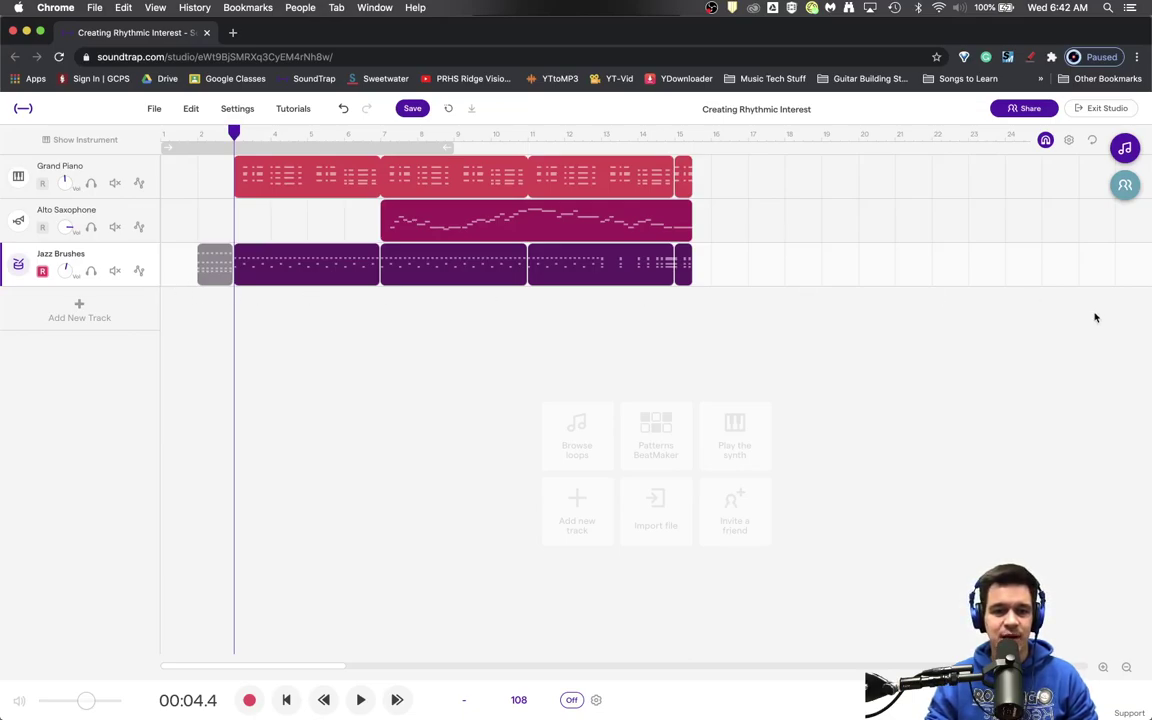
Step: Open the Loops browser and replace the Originals filter with a 'sweep' search
{"action": "left_click", "coordinate": [1126, 149]}
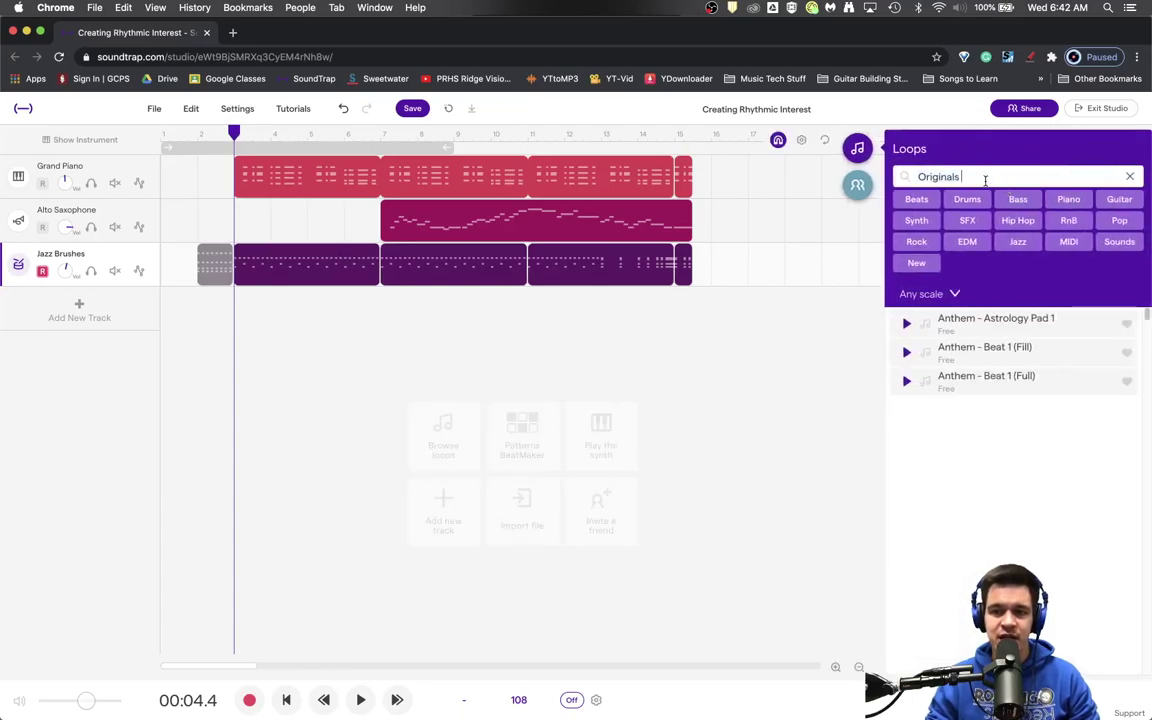
{"action": "key", "text": "BackSpace"}
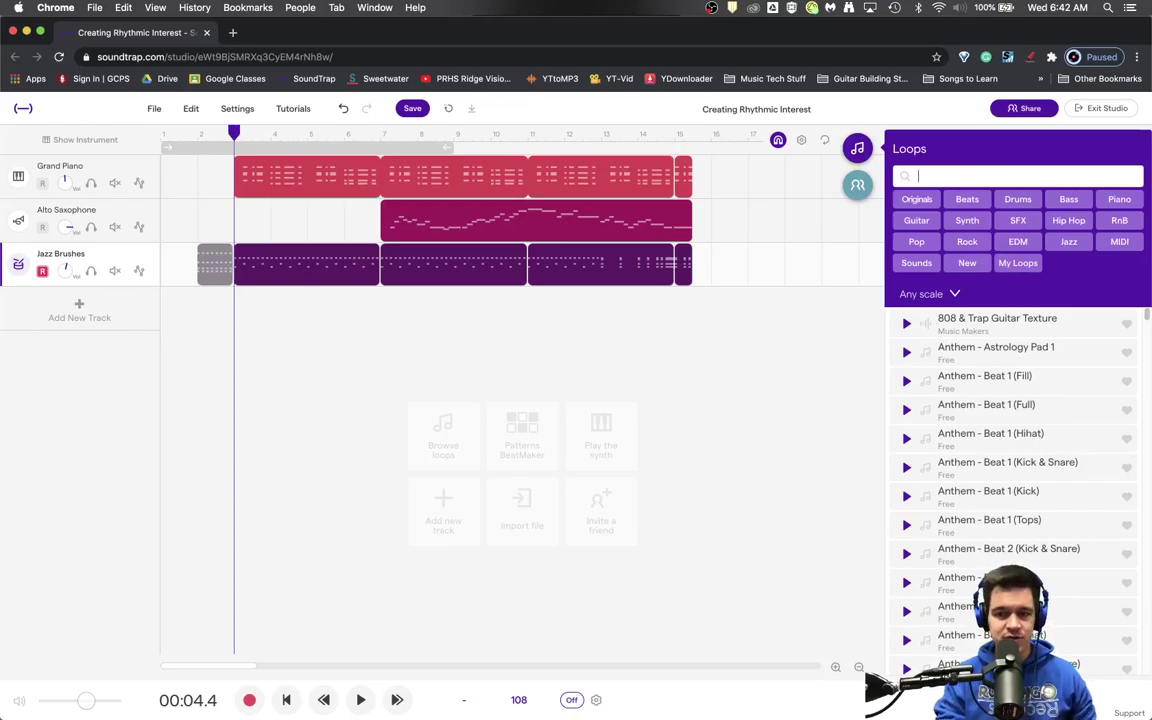
{"action": "type", "text": "sweep"}
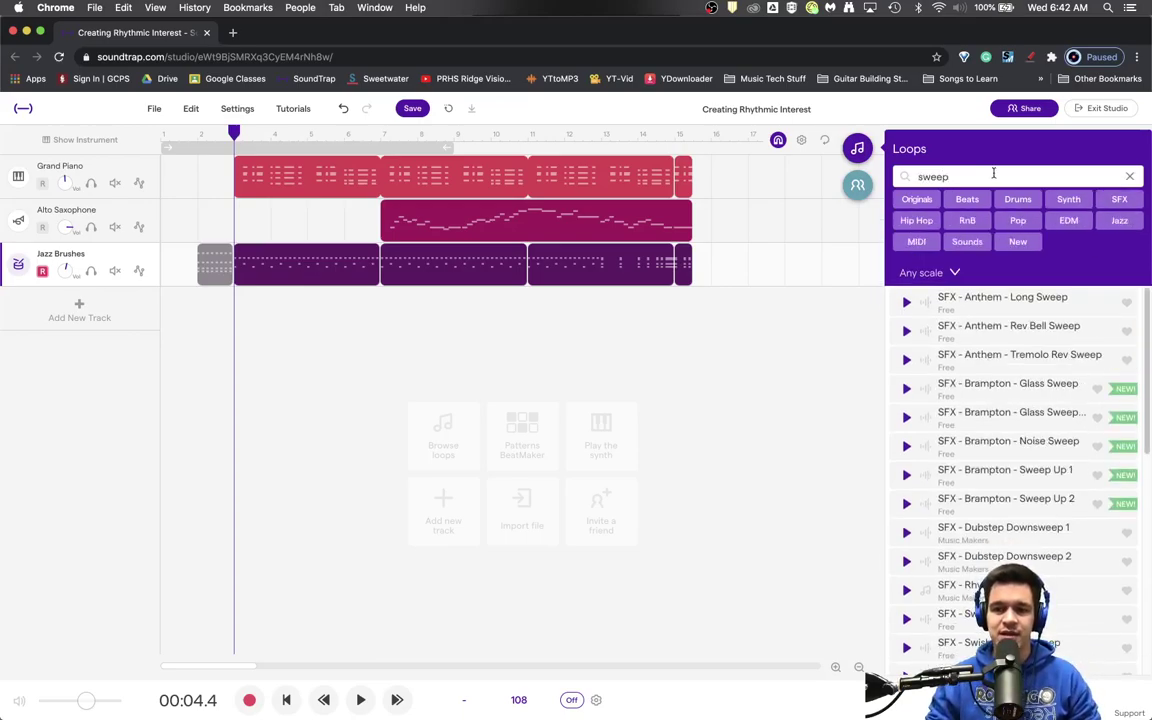
Step: Preview the Anthem - Long Sweep and Rev Bell Sweep loops, then stop the preview
{"action": "left_click", "coordinate": [1074, 302]}
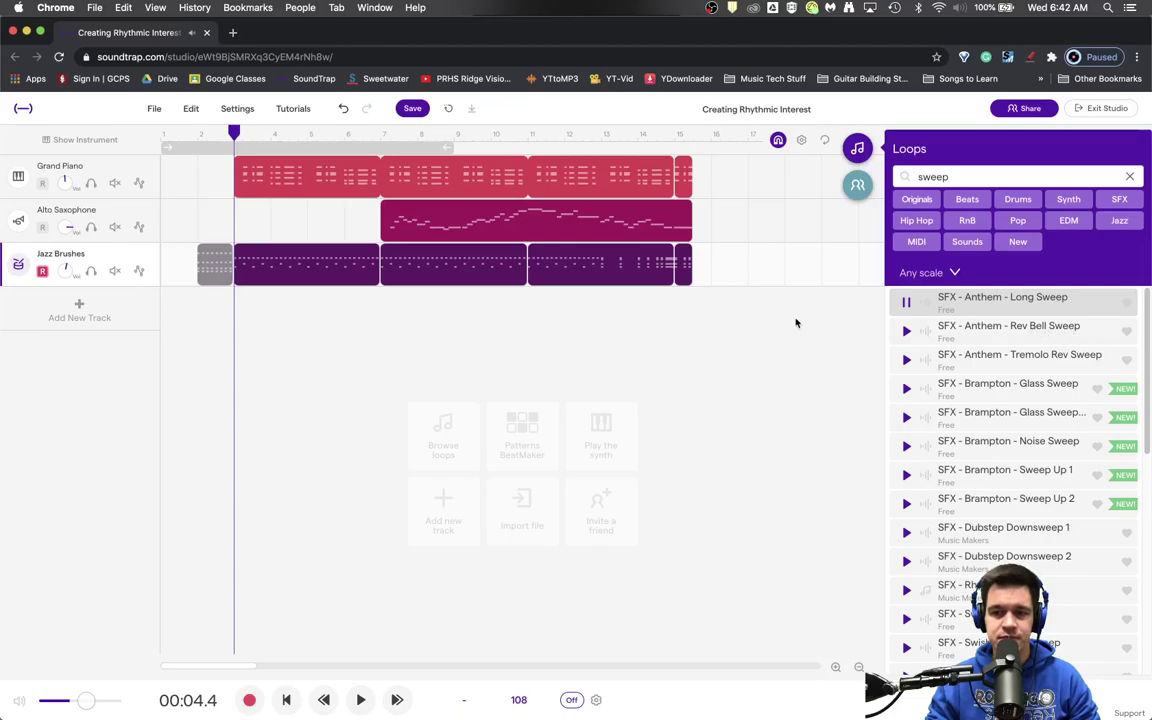
{"action": "left_click", "coordinate": [1027, 335]}
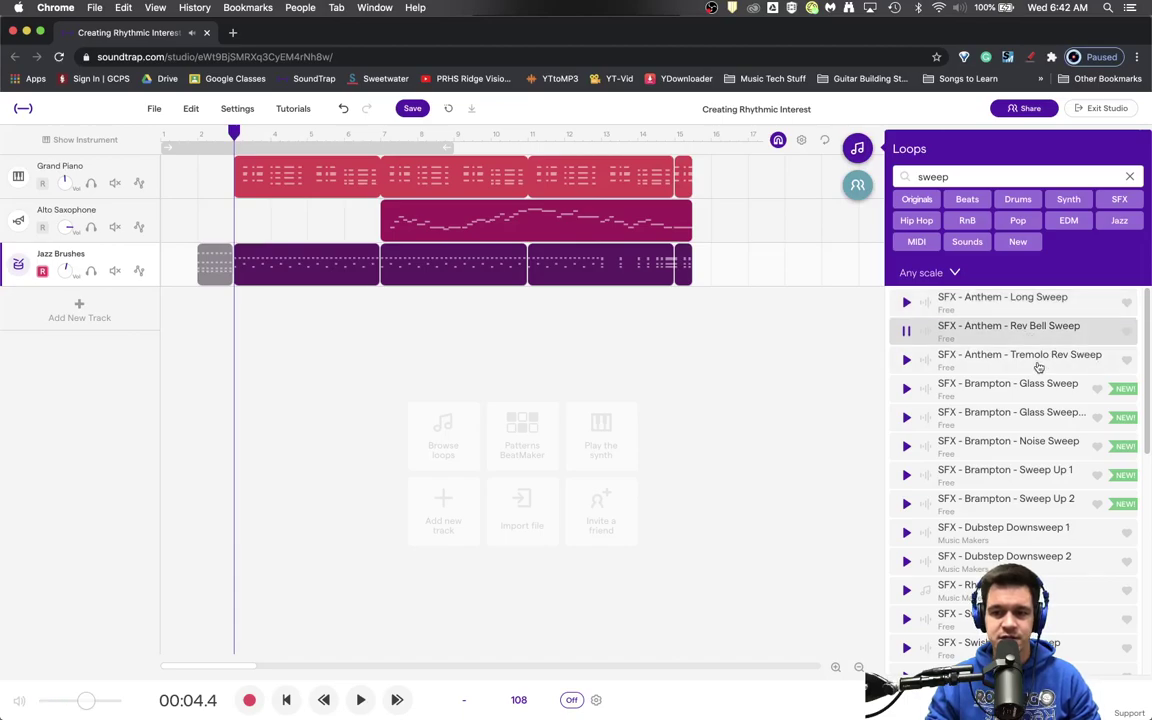
{"action": "left_click", "coordinate": [1039, 368]}
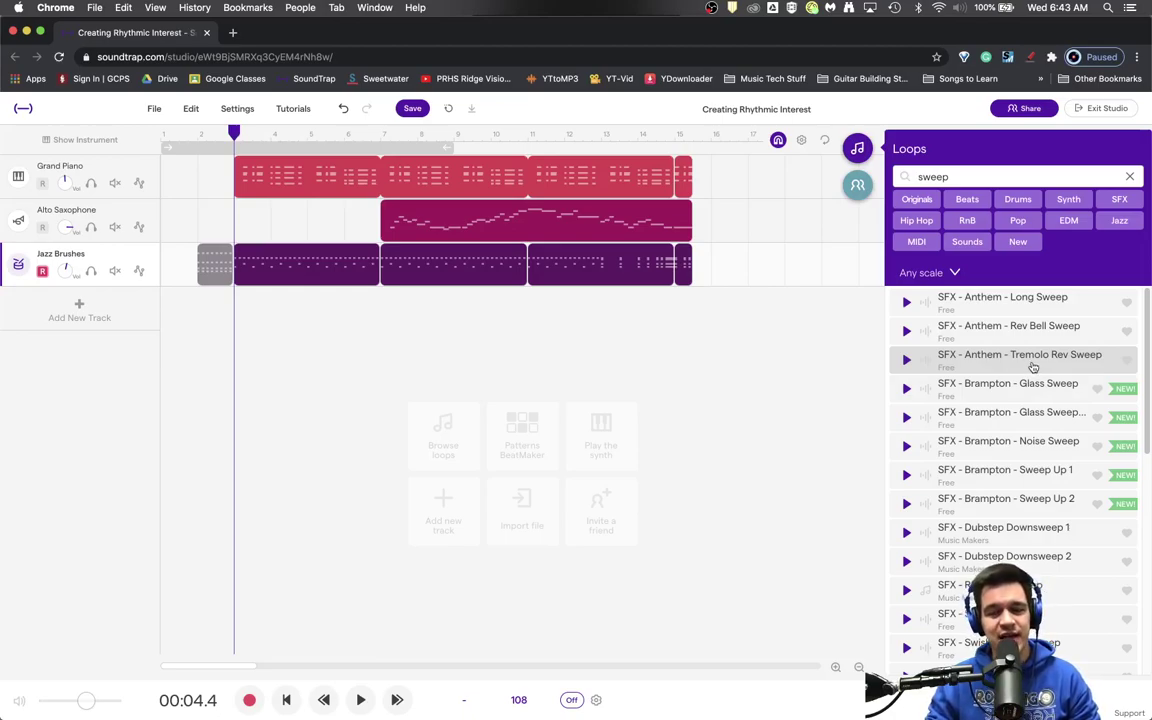
Step: Add SFX - Anthem - Tremolo Rev Sweep as a new track and align its clip with the bar 3 entrance
{"action": "left_click_drag", "start_coordinate": [1032, 367], "coordinate": [198, 368]}
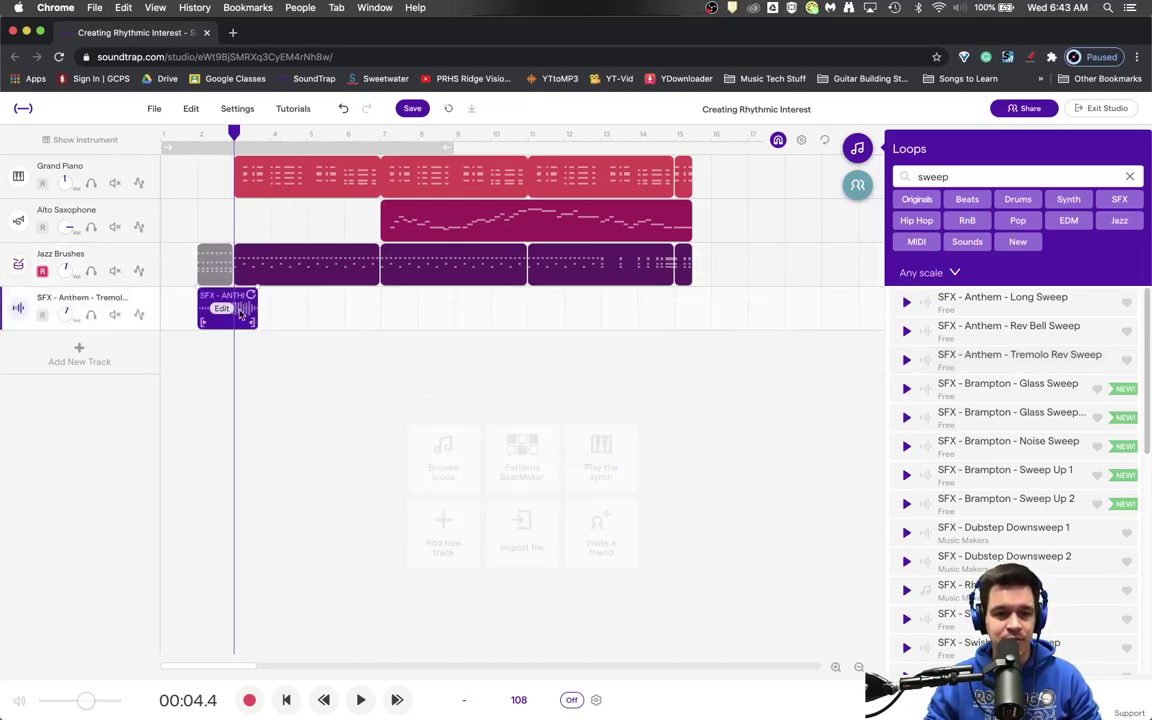
{"action": "left_click_drag", "start_coordinate": [243, 314], "coordinate": [225, 320]}
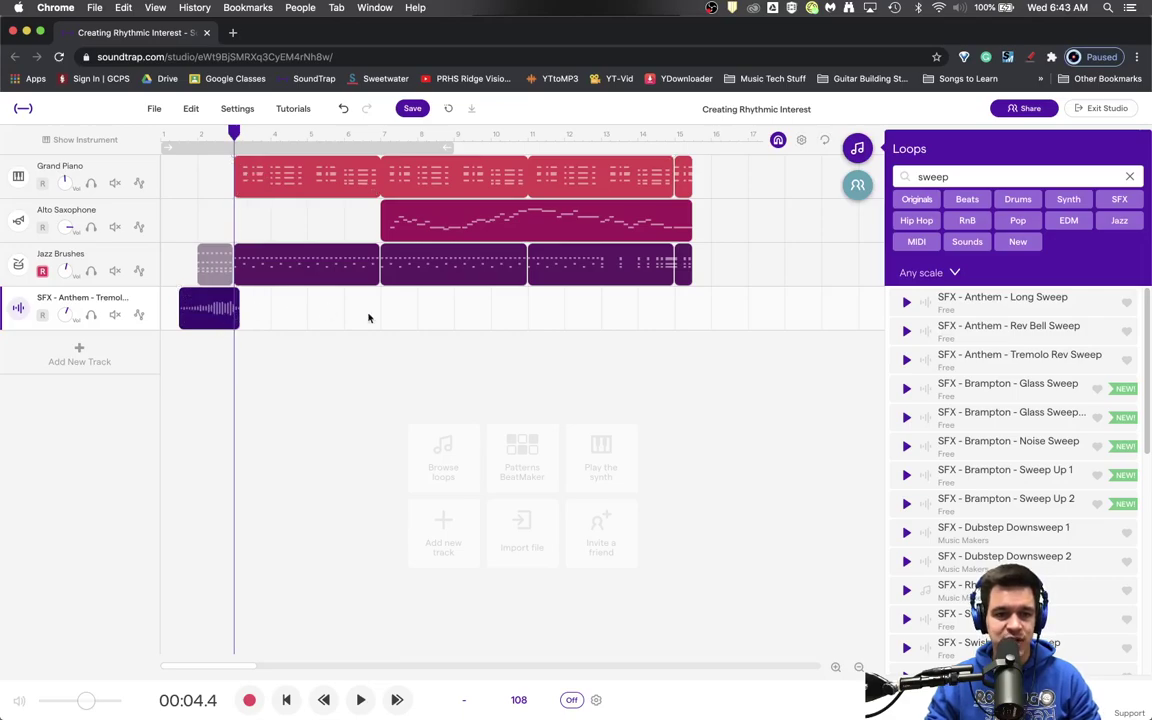
{"action": "left_click", "coordinate": [834, 666]}
{"action": "left_click", "coordinate": [834, 666]}
{"action": "left_click_drag", "start_coordinate": [456, 312], "coordinate": [524, 315]}
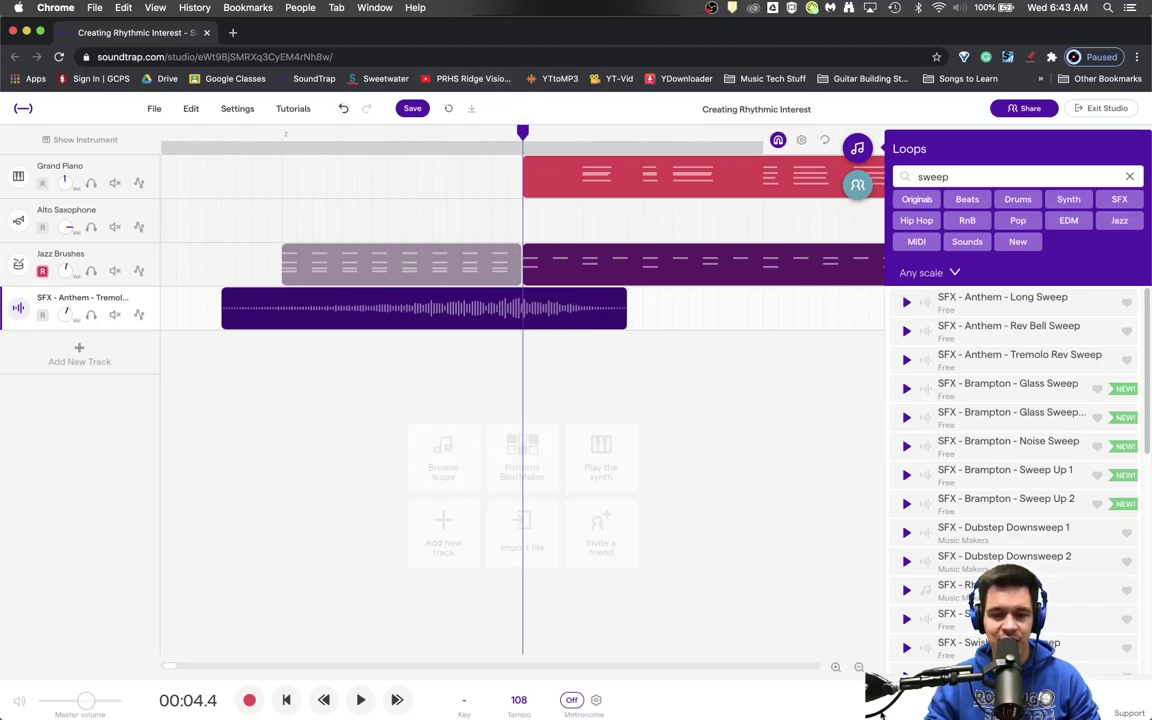
Step: Play the arrangement from bar 1 to hear the new sweep, then stop
{"action": "scroll", "coordinate": [789, 548], "scroll_direction": "down", "scroll_amount": 5}
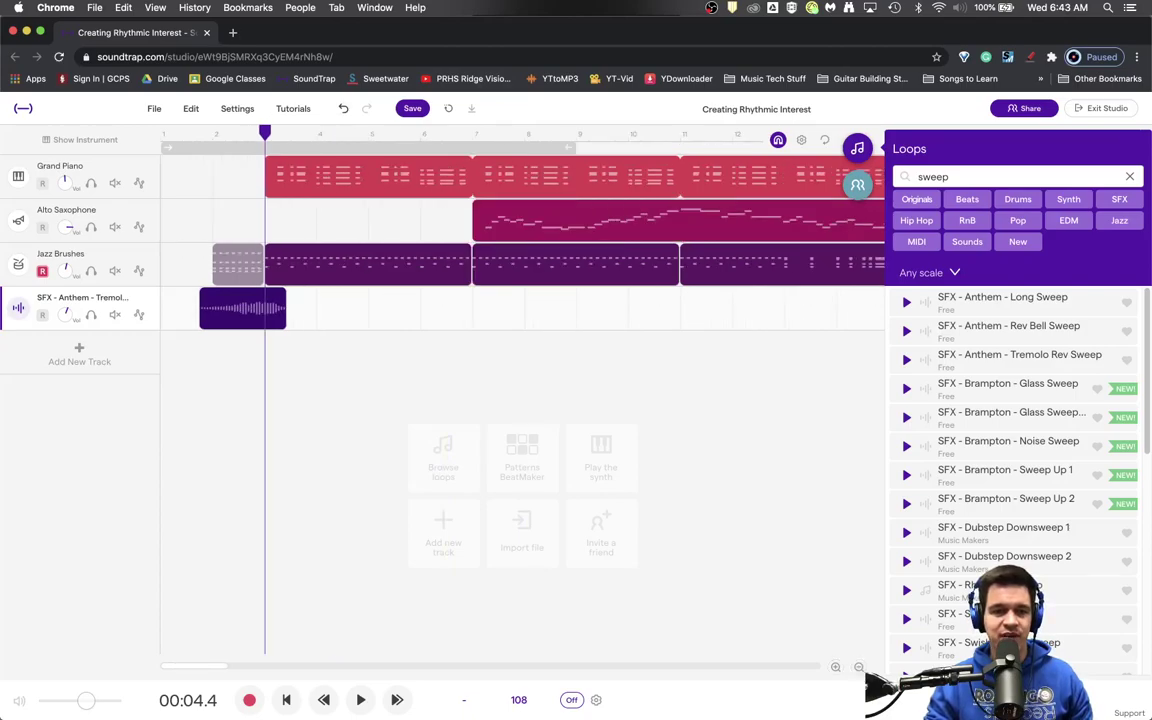
{"action": "left_click", "coordinate": [187, 132]}
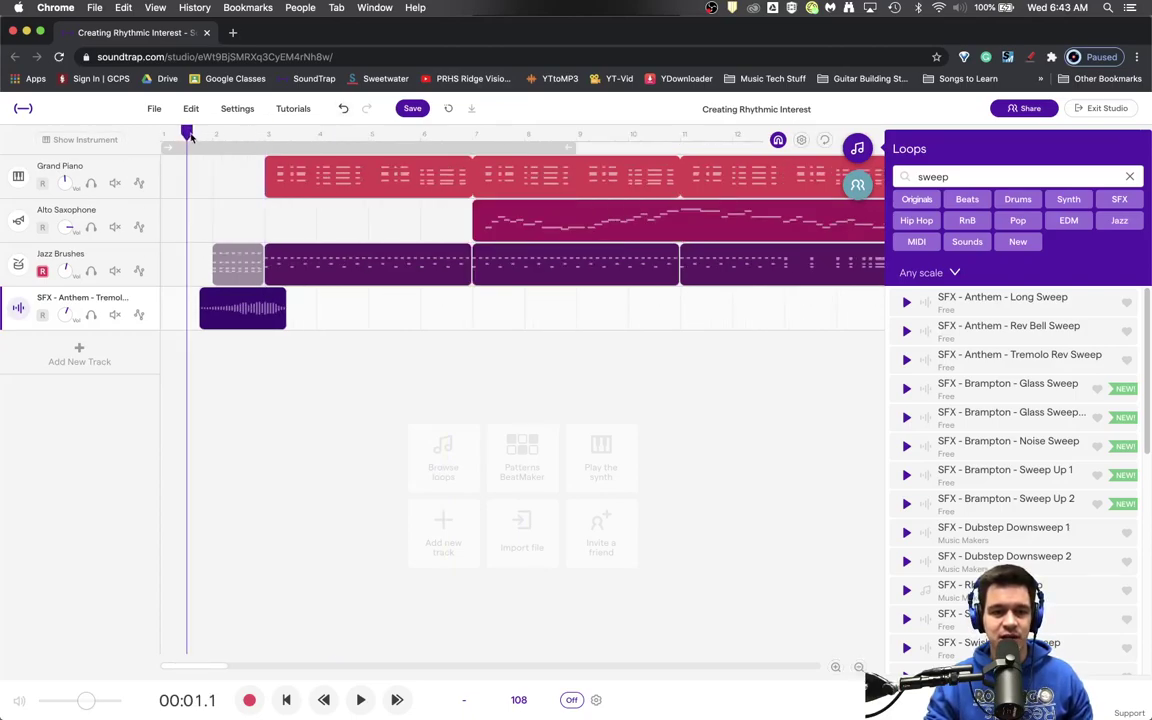
{"action": "key", "text": "space"}
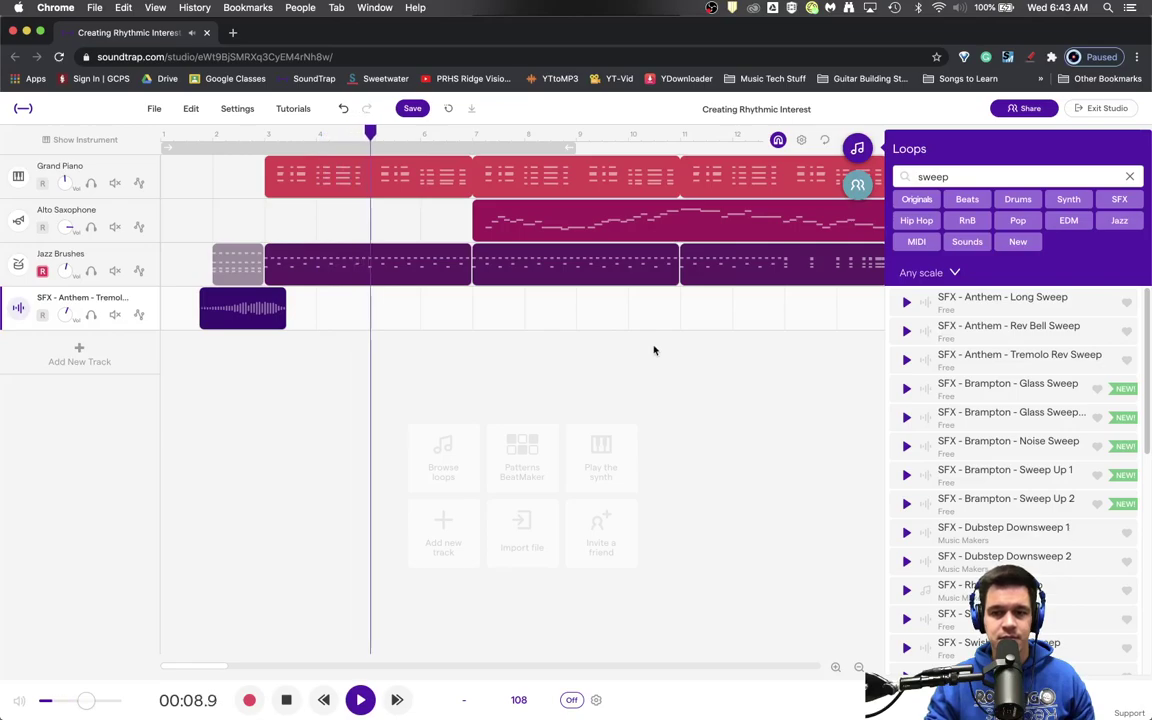
{"action": "key", "text": "space"}
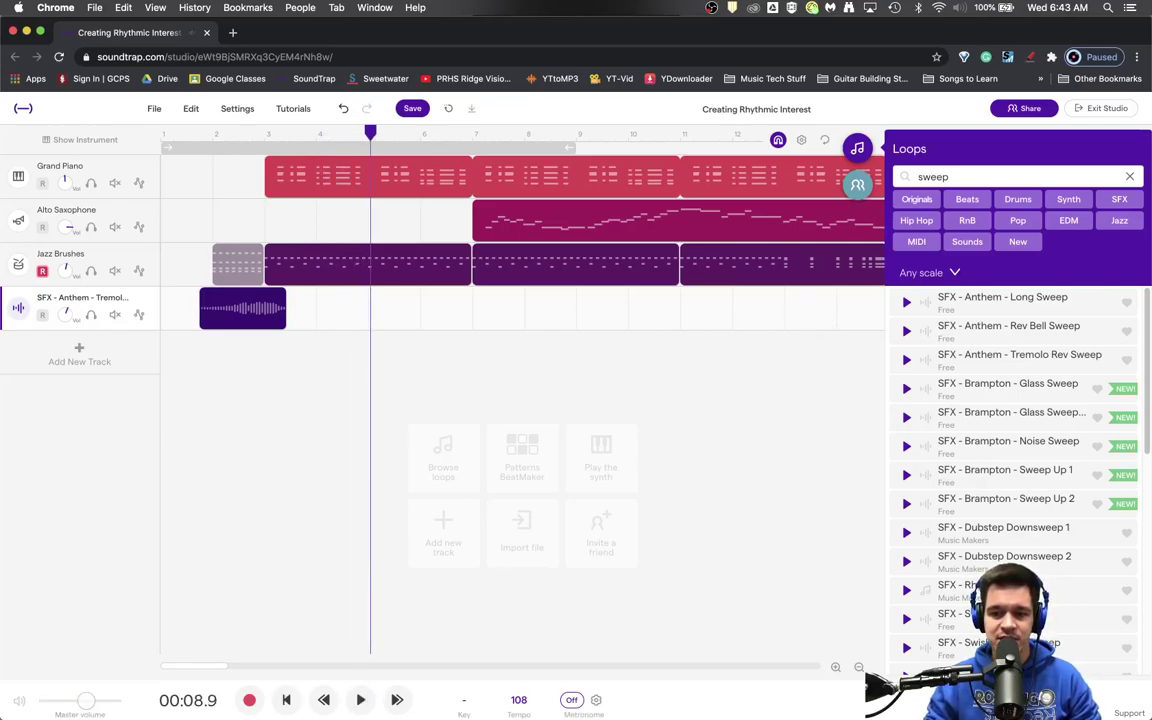
Step: Preview SFX - Swish - Break Sweep and add it as a new track
{"action": "left_click", "coordinate": [960, 648]}
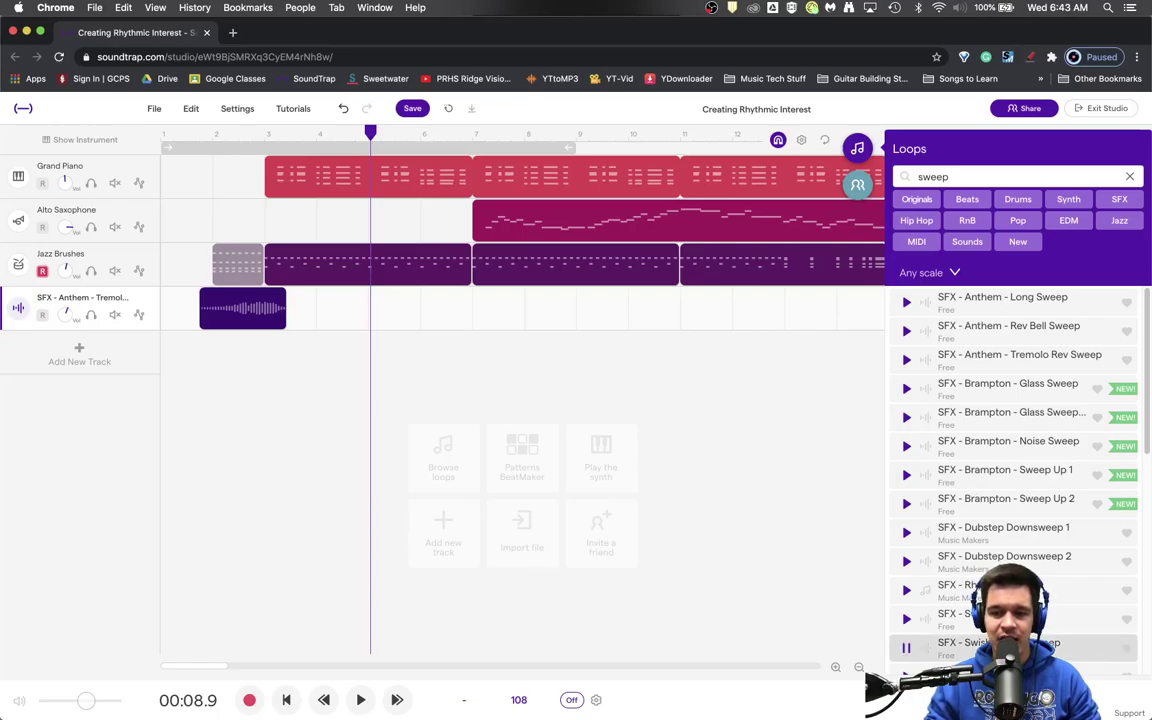
{"action": "scroll", "coordinate": [1031, 566], "scroll_direction": "down", "scroll_amount": 5}
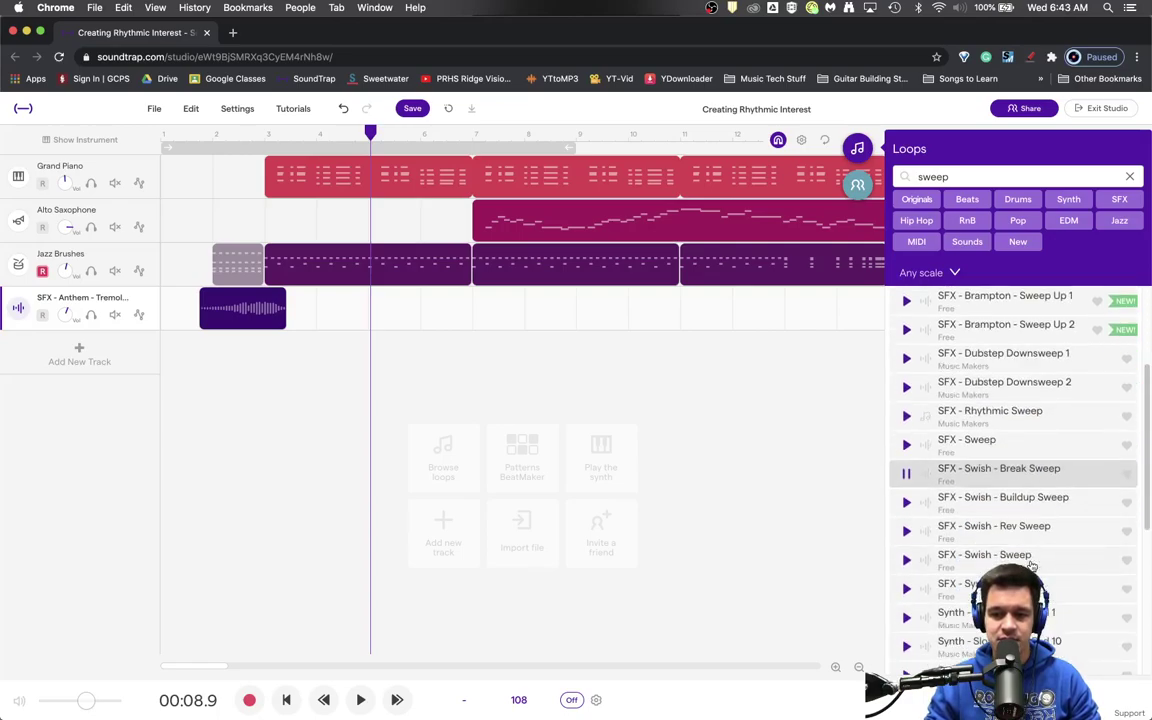
{"action": "double_click", "coordinate": [1021, 482]}
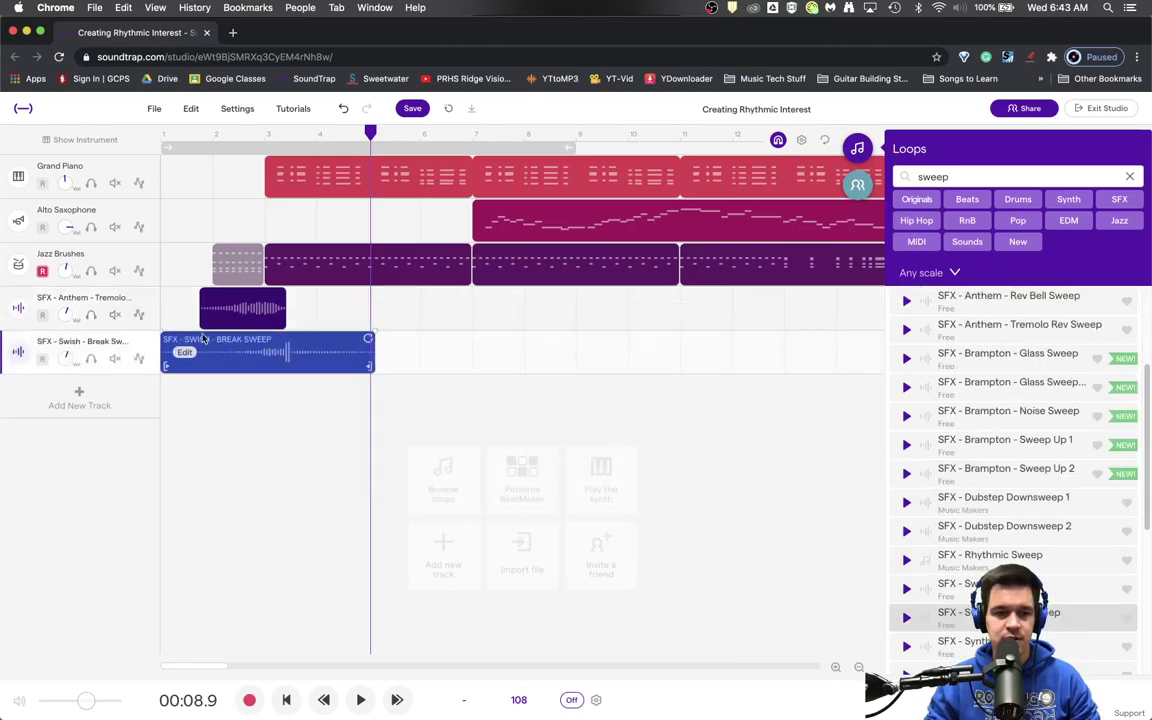
Step: Move the Break Sweep clip to start near bar 4½ and play the arrangement to check it
{"action": "left_click_drag", "start_coordinate": [251, 353], "coordinate": [442, 354]}
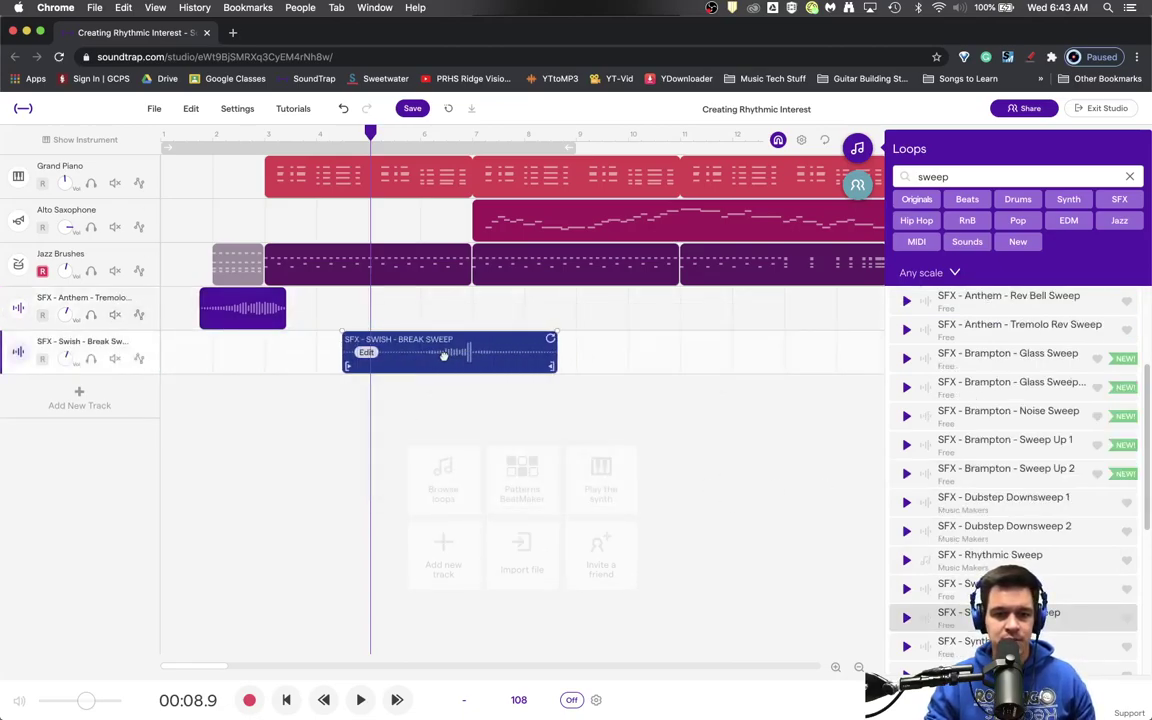
{"action": "key", "text": "space"}
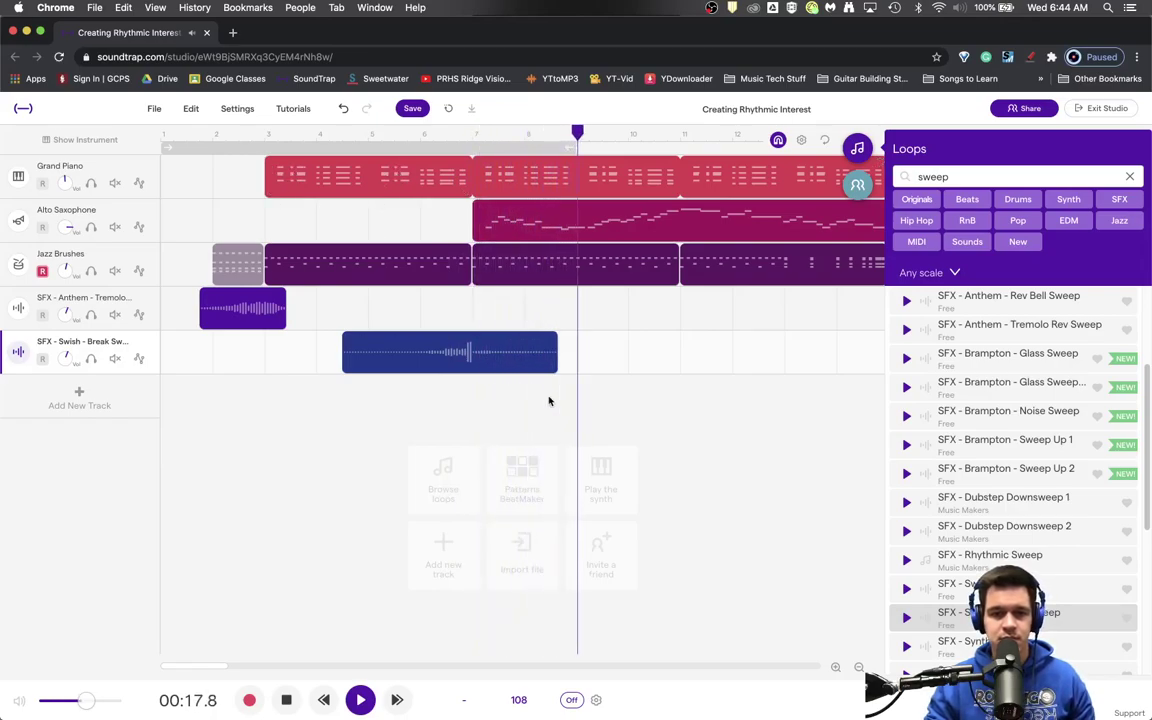
{"action": "key", "text": "space"}
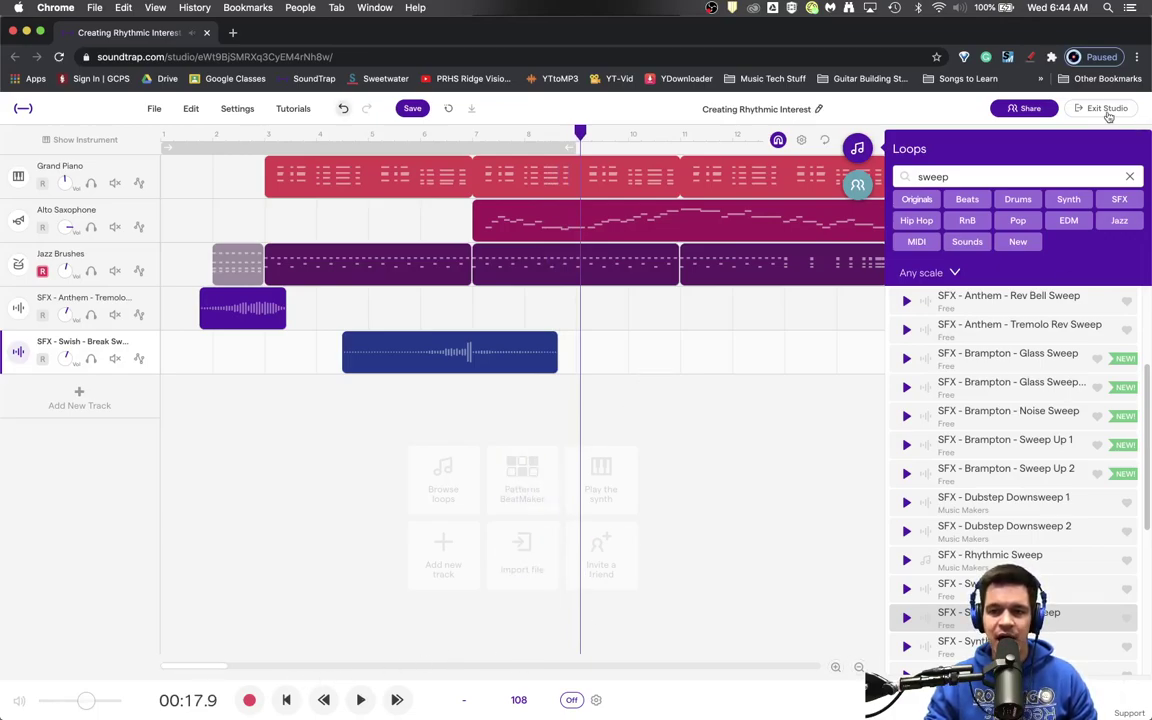
Step: Replace the Loops search text with 'down'
{"action": "double_click", "coordinate": [1008, 172]}
{"action": "type", "text": "drums"}
{"action": "key", "text": "BackSpace"}
{"action": "key", "text": "BackSpace"}
{"action": "key", "text": "BackSpace"}
{"action": "key", "text": "BackSpace"}
{"action": "type", "text": "own"}
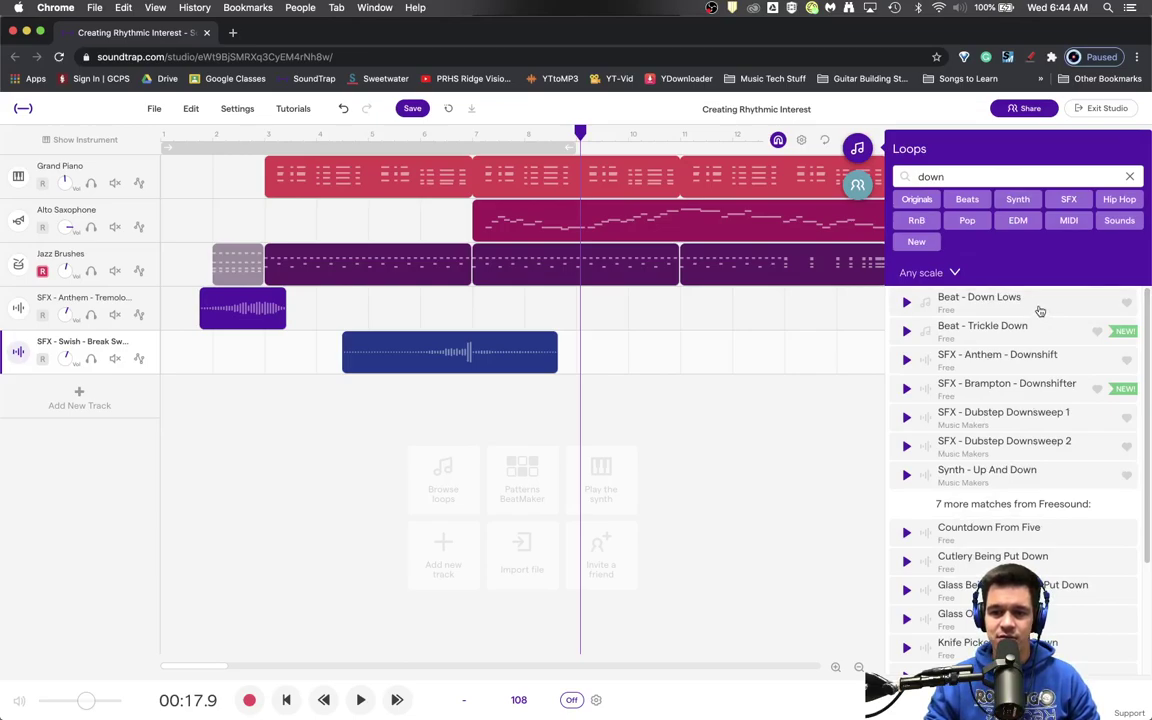
Step: Preview SFX - Brampton - Downshifter and drag it onto the timeline as a new track
{"action": "scroll", "coordinate": [1033, 435], "scroll_direction": "down", "scroll_amount": 3}
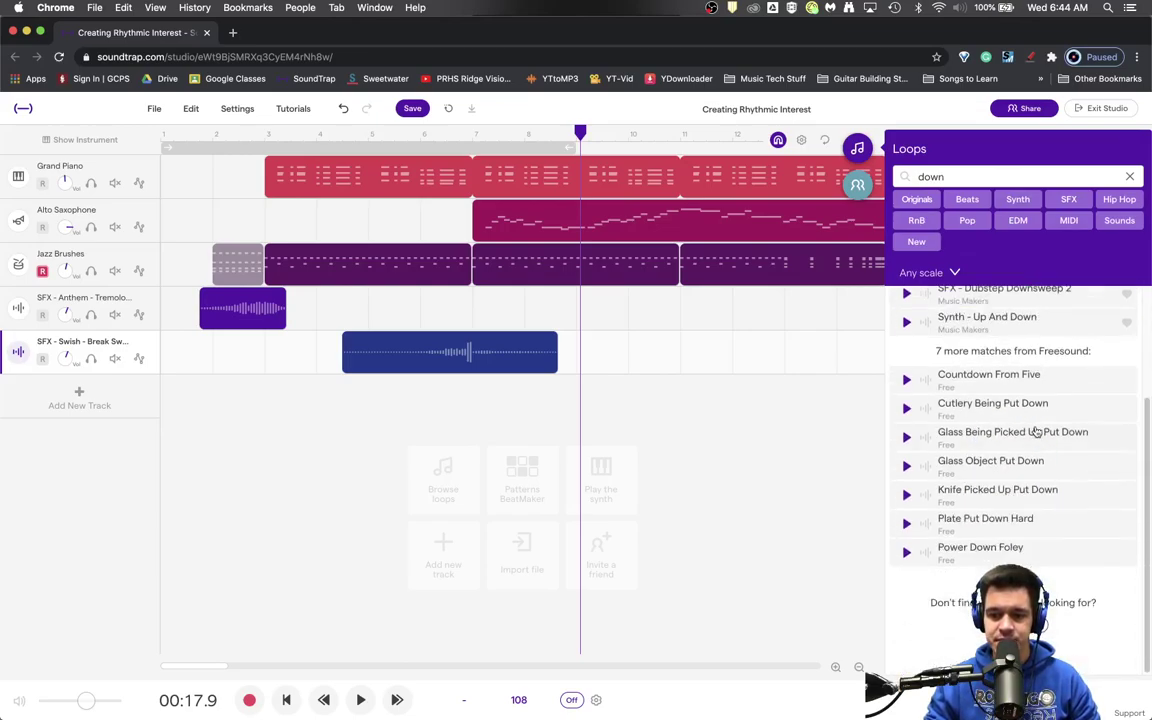
{"action": "scroll", "coordinate": [1028, 486], "scroll_direction": "up", "scroll_amount": 2}
{"action": "scroll", "coordinate": [1030, 470], "scroll_direction": "up", "scroll_amount": 2}
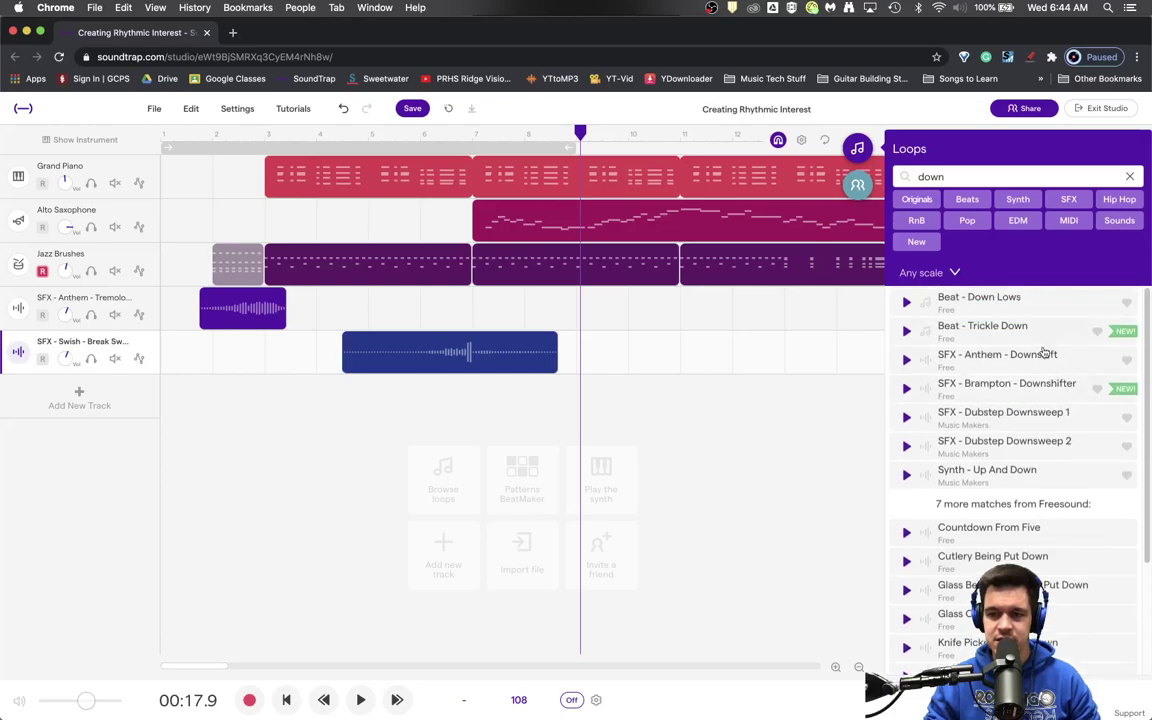
{"action": "left_click", "coordinate": [1040, 388]}
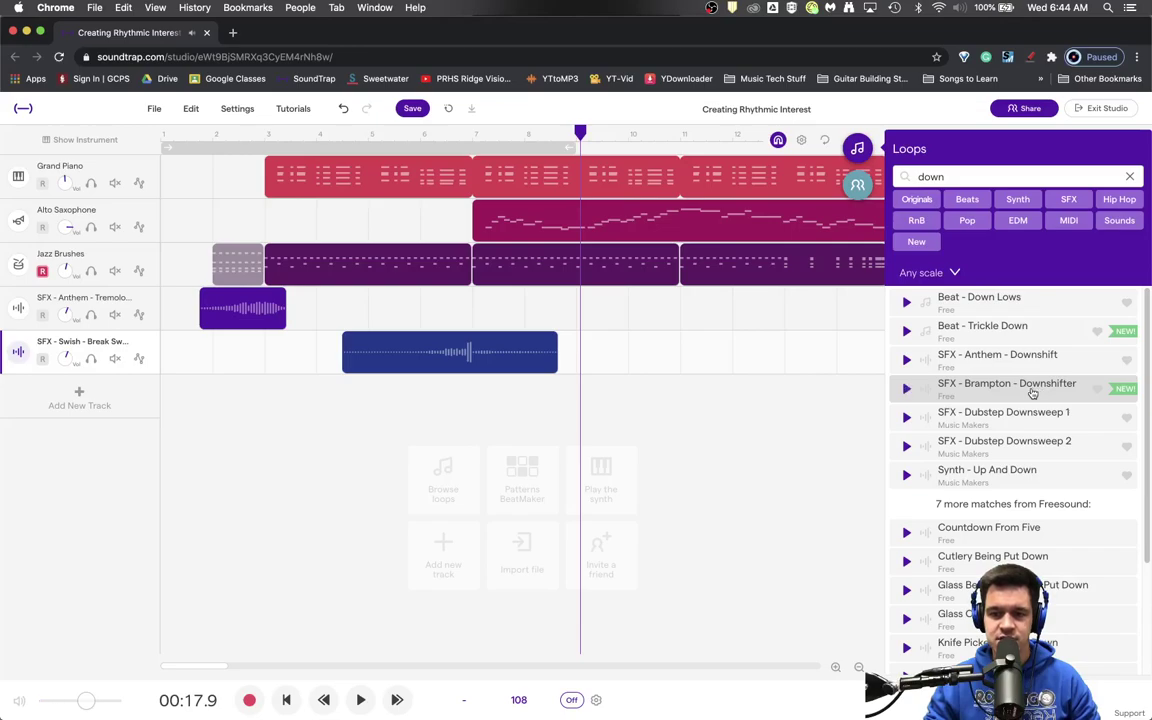
{"action": "left_click_drag", "start_coordinate": [1032, 393], "coordinate": [779, 422]}
Step: Shift the Downshifter clip to start around bar 10 and play the arrangement to hear it
{"action": "left_click_drag", "start_coordinate": [630, 399], "coordinate": [690, 402]}
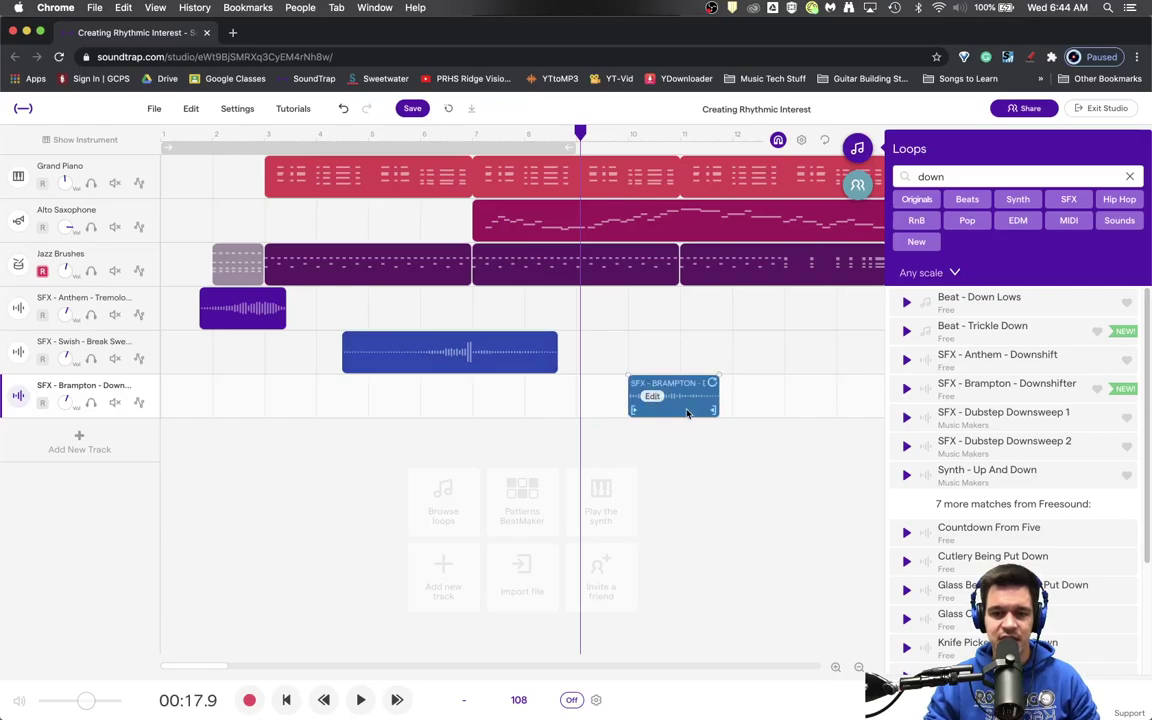
{"action": "key", "text": "space"}
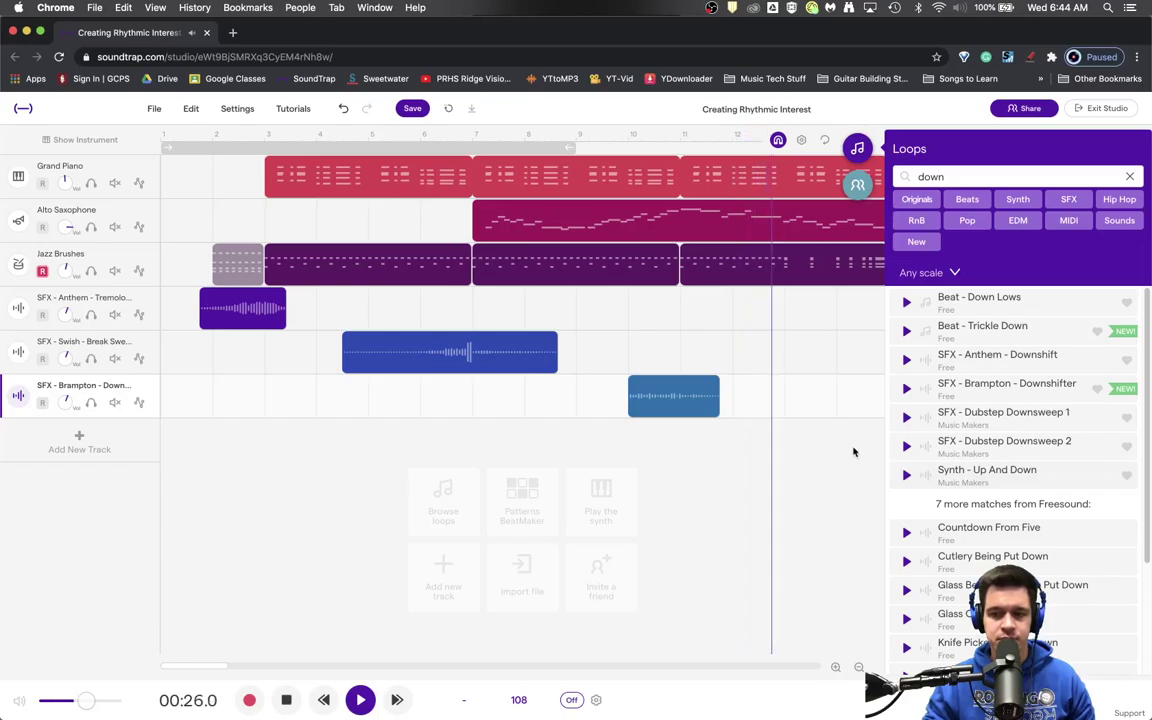
{"action": "key", "text": "space"}
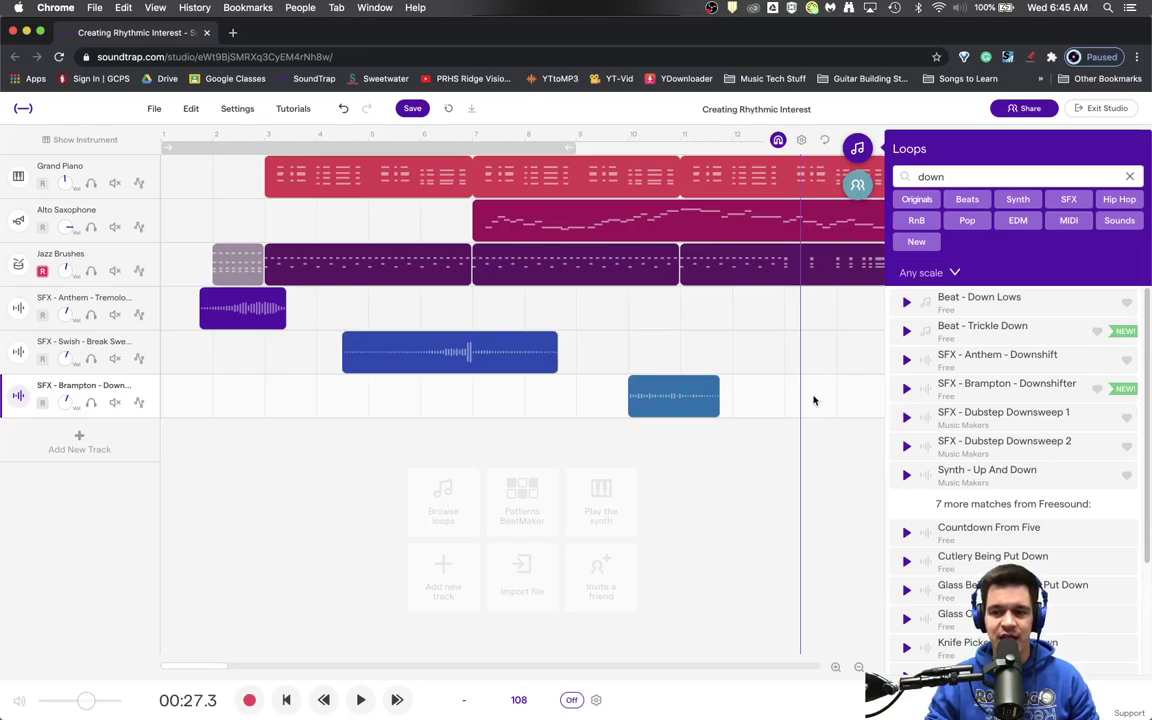
Step: Clear the 'down' search, filter the loops to SFX, and preview SFX - Swish - Sub Drop
{"action": "left_click", "coordinate": [1130, 177]}
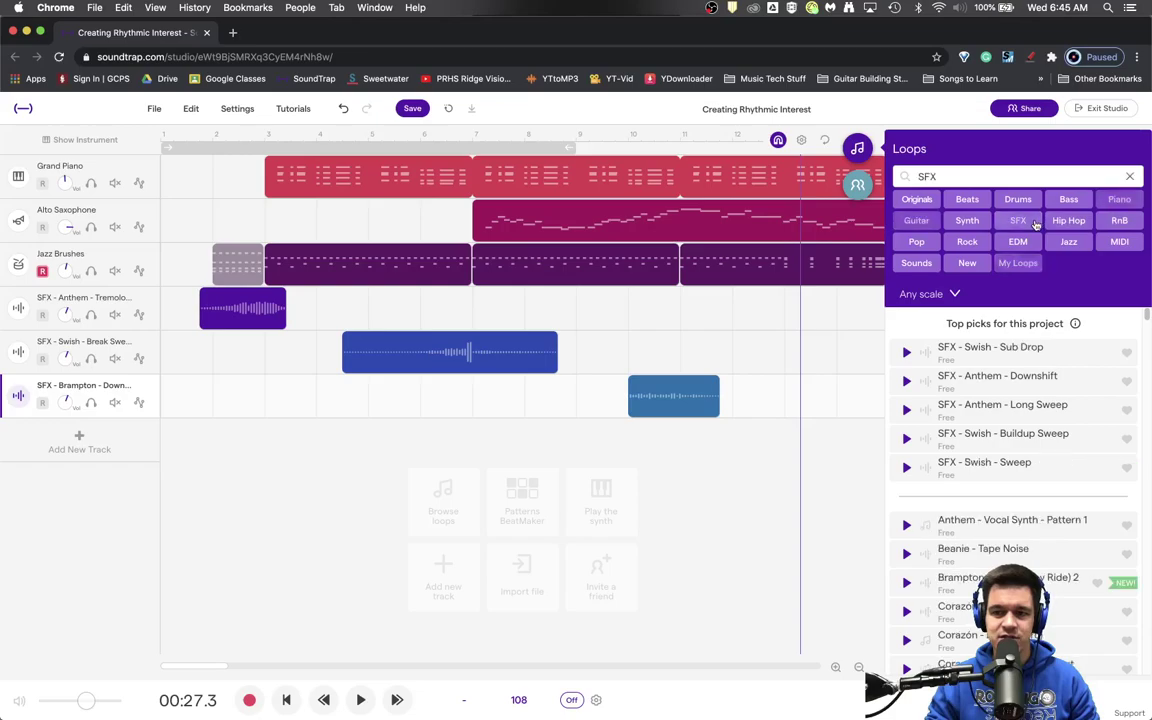
{"action": "left_click", "coordinate": [1004, 229]}
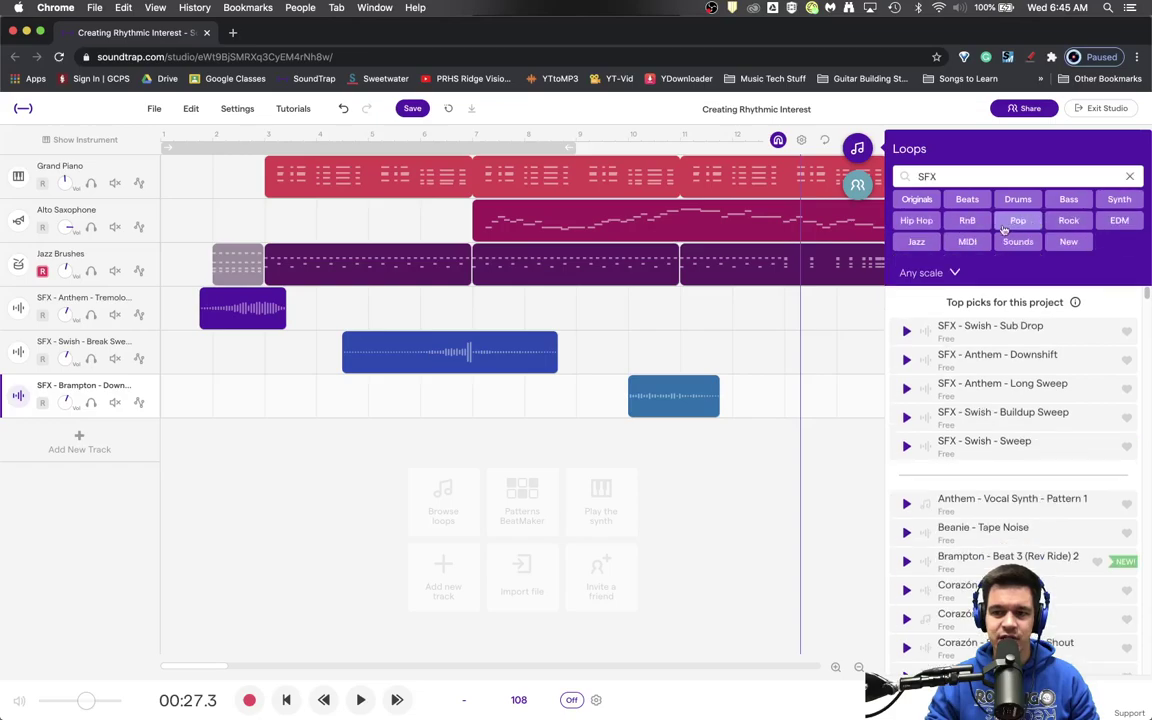
{"action": "left_click", "coordinate": [1081, 333]}
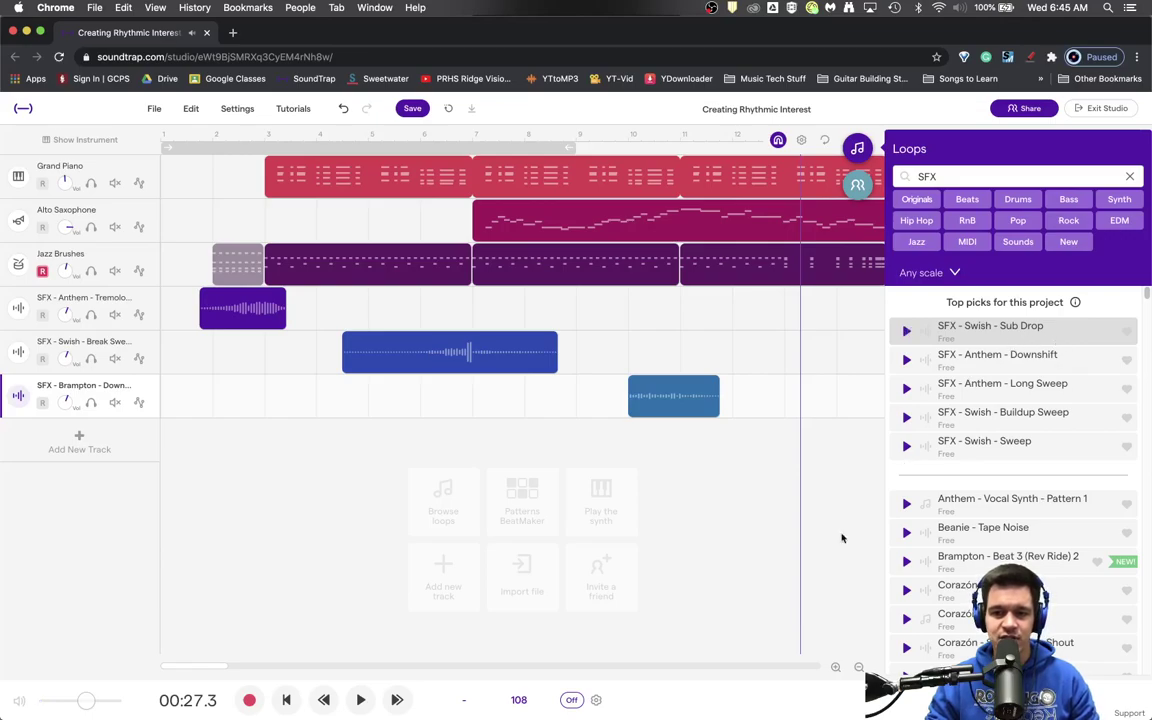
{"action": "left_click_drag", "start_coordinate": [169, 670], "coordinate": [188, 673]}
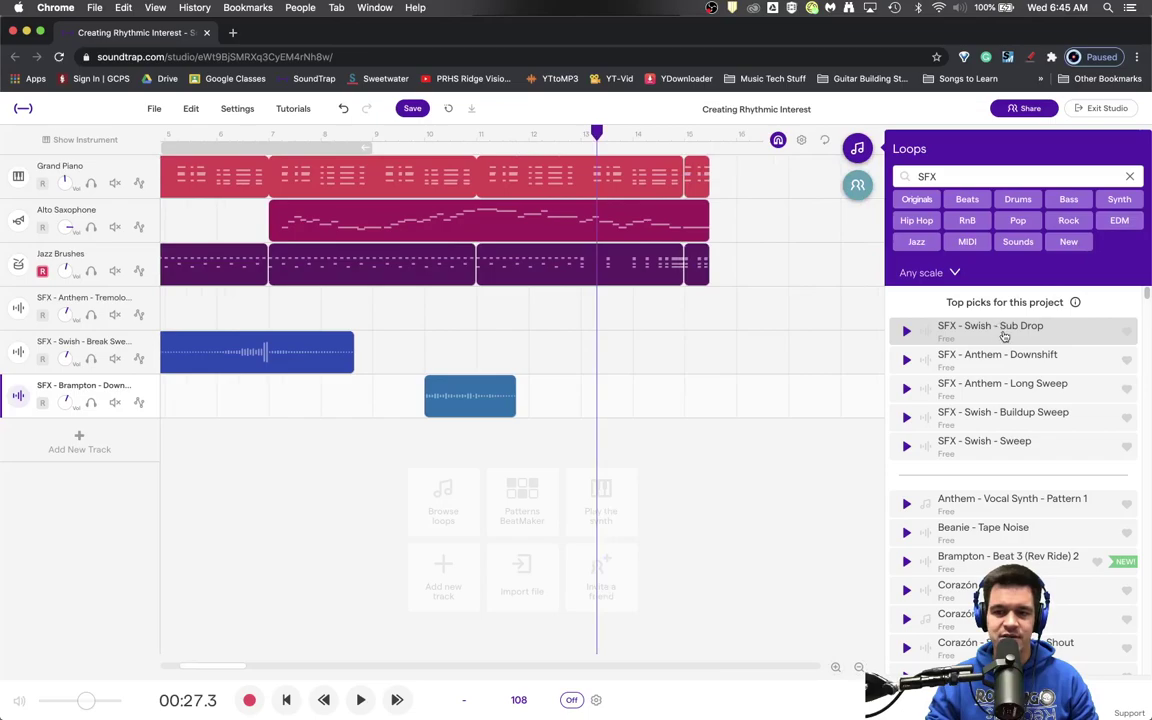
Step: Place SFX - Swish - Sub Drop on the Tremolo Rev Sweep track at bar 15 and play from bar 14
{"action": "left_click_drag", "start_coordinate": [1013, 343], "coordinate": [707, 309]}
{"action": "left_click", "coordinate": [658, 140]}
{"action": "key", "text": "space"}
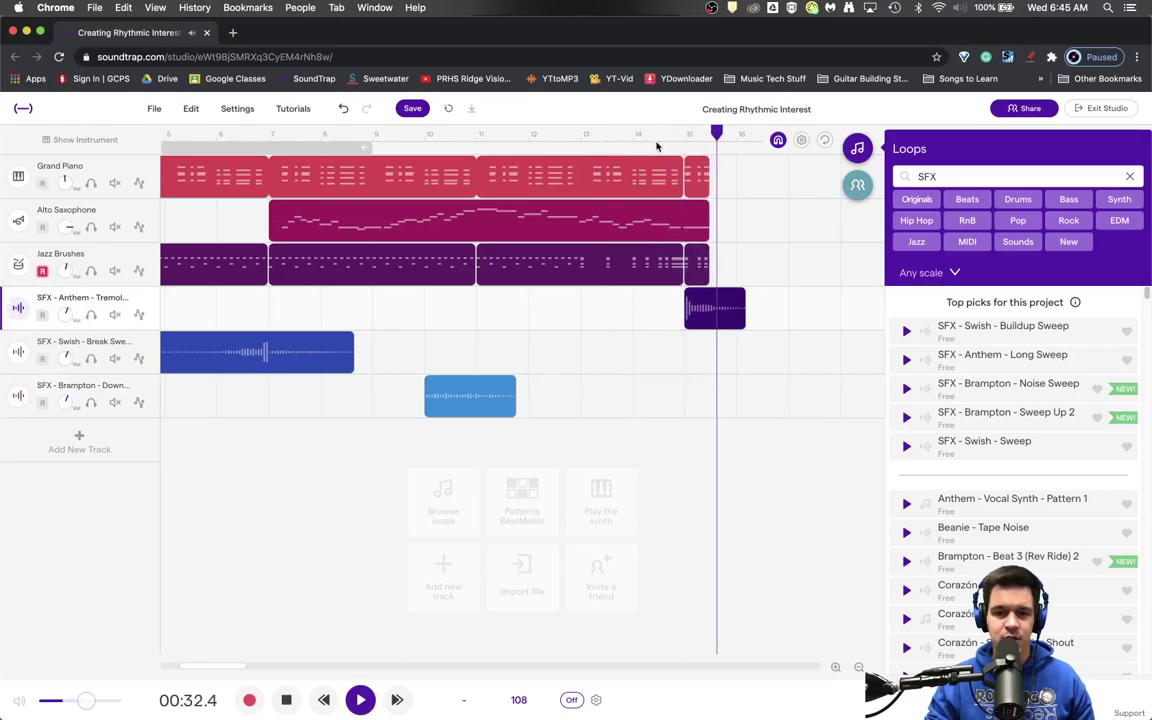
{"action": "key", "text": "space"}
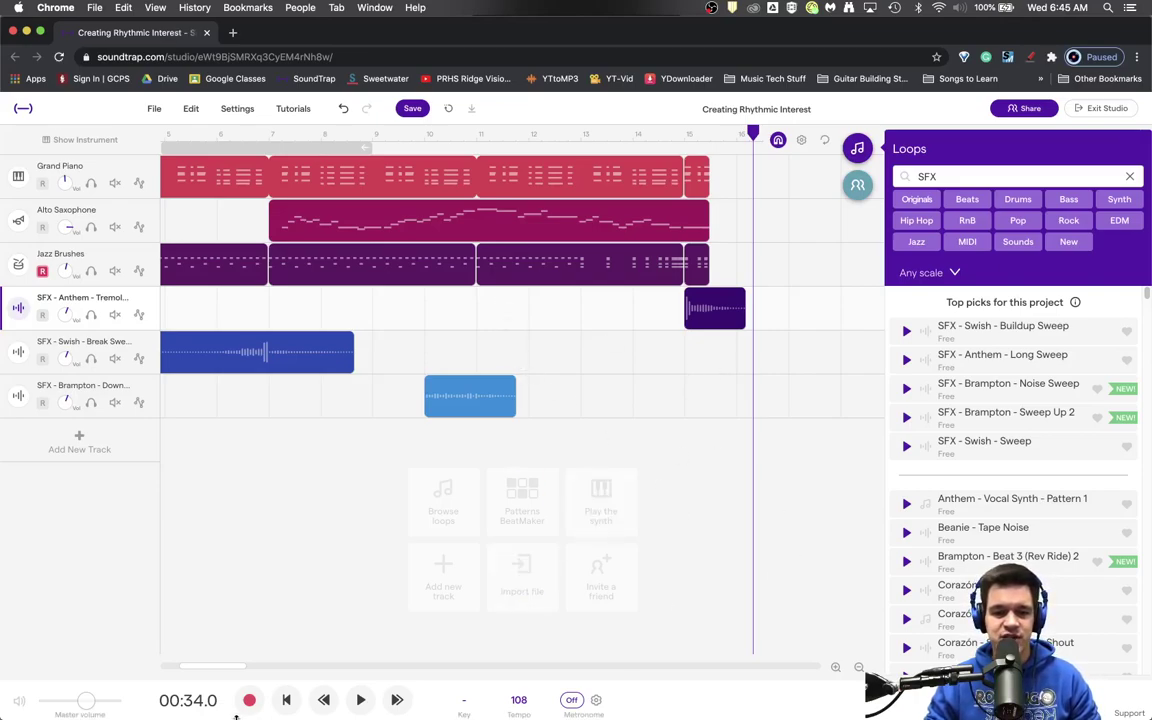
{"action": "left_click_drag", "start_coordinate": [215, 665], "coordinate": [183, 672]}
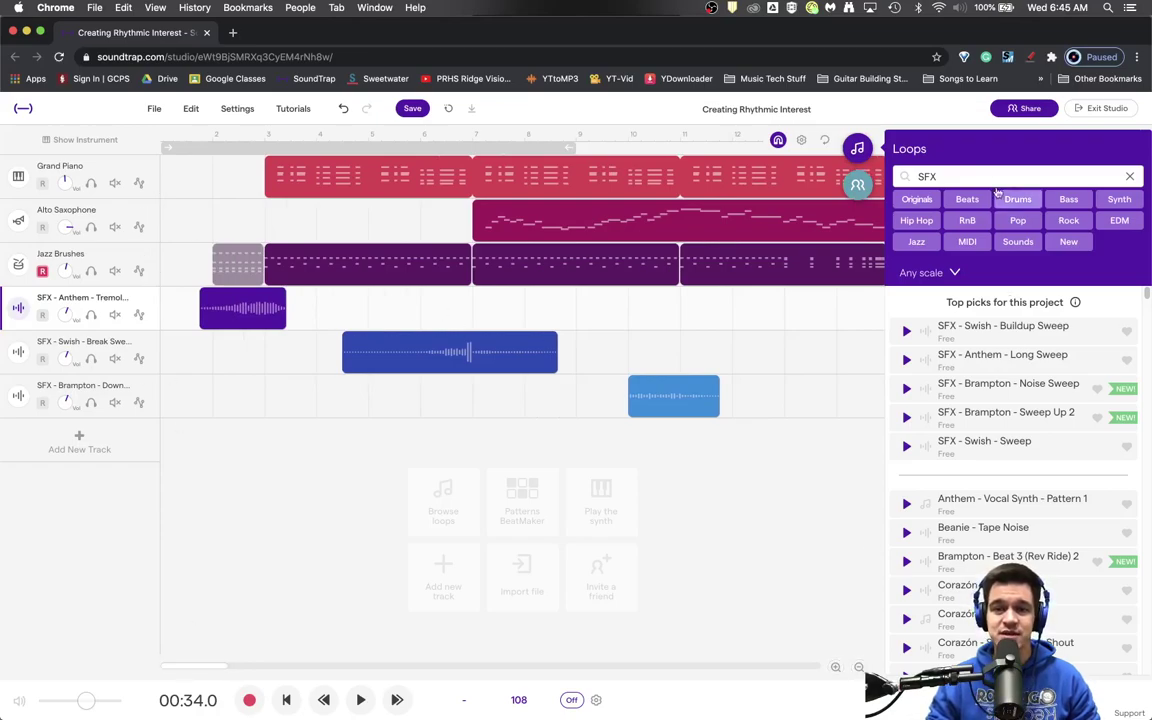
{"action": "mouse_move", "coordinate": [697, 407]}
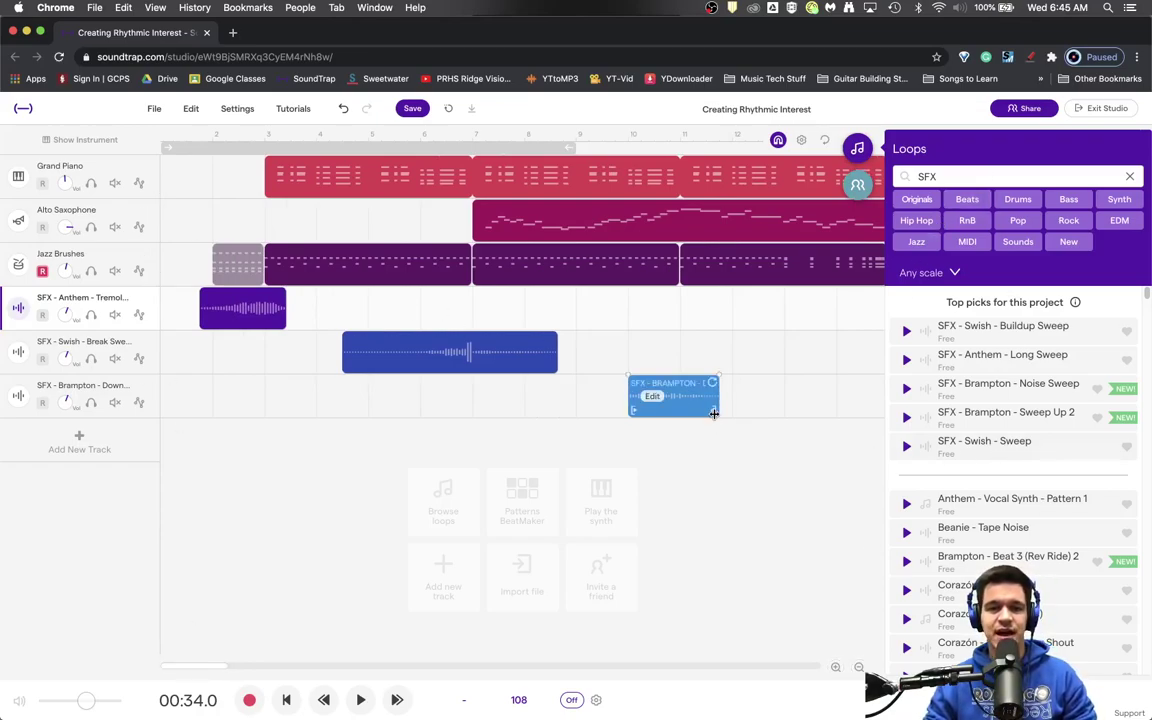